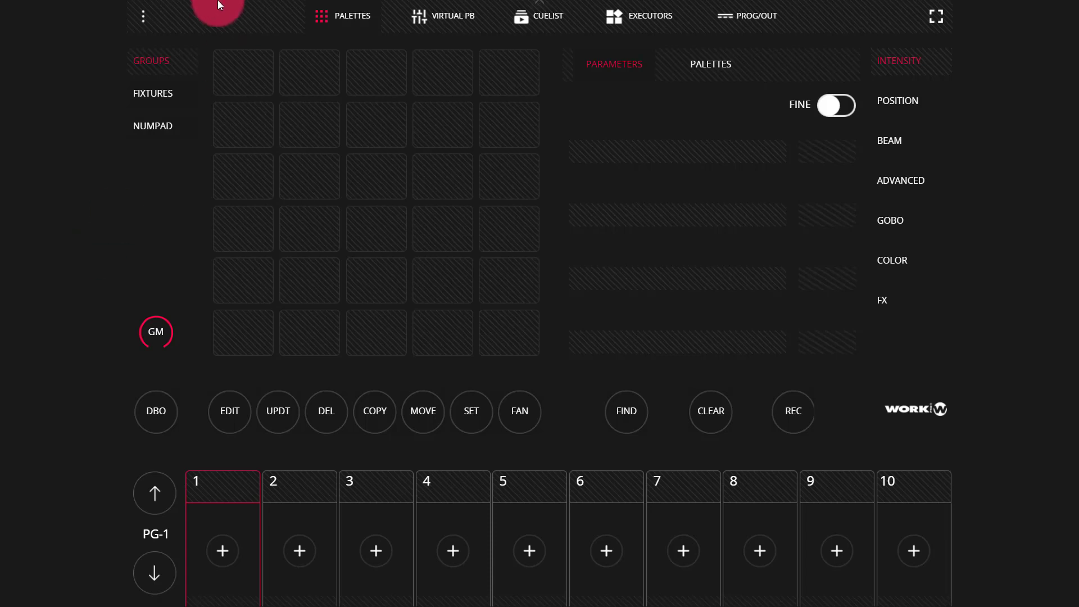
# Step: Go to PATCH > ADD FIXTURES and pick Generic from the GHI brands to list 1CH_HTP and 1CH_LTP
pyautogui.click(143, 20)
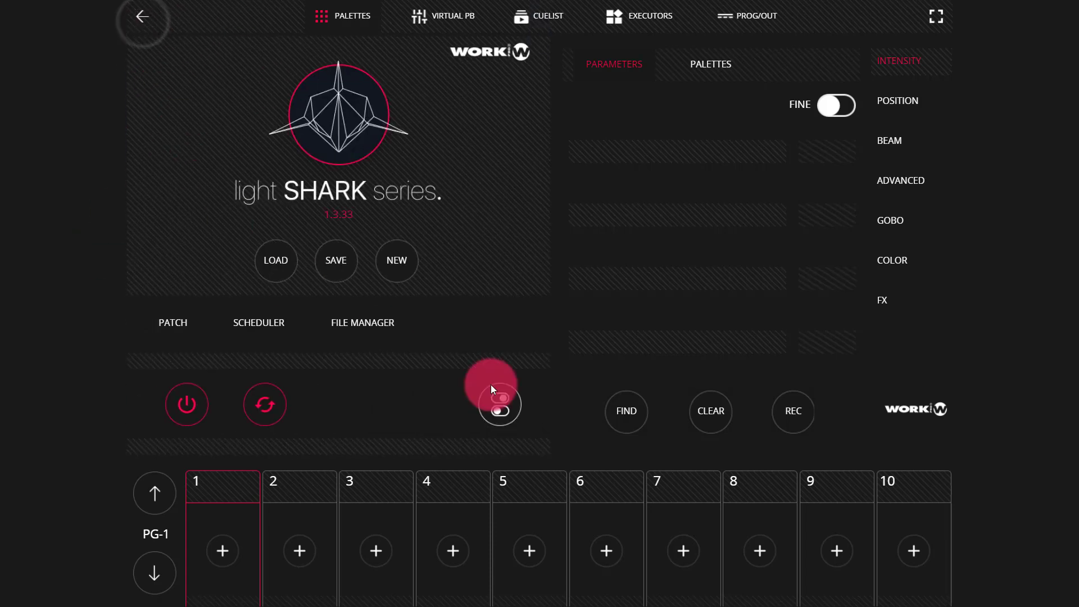
pyautogui.click(173, 327)
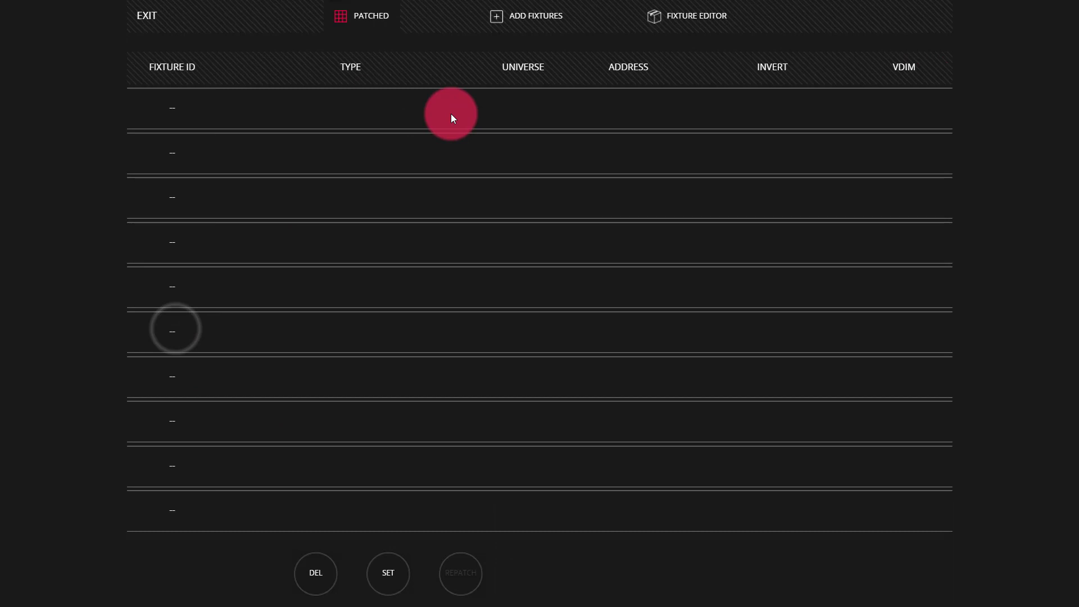
pyautogui.click(522, 33)
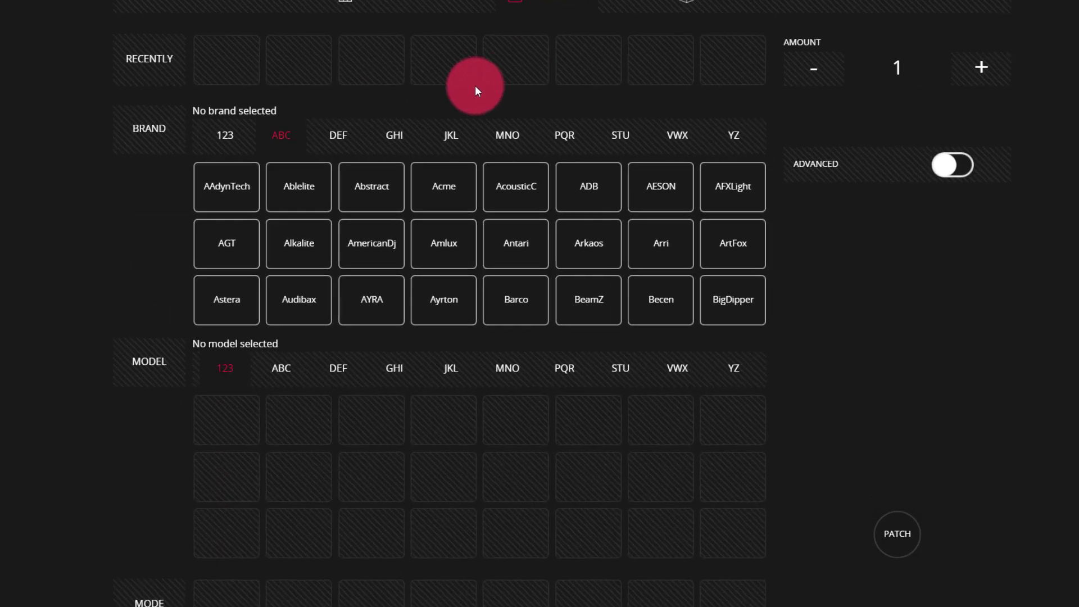
pyautogui.click(386, 145)
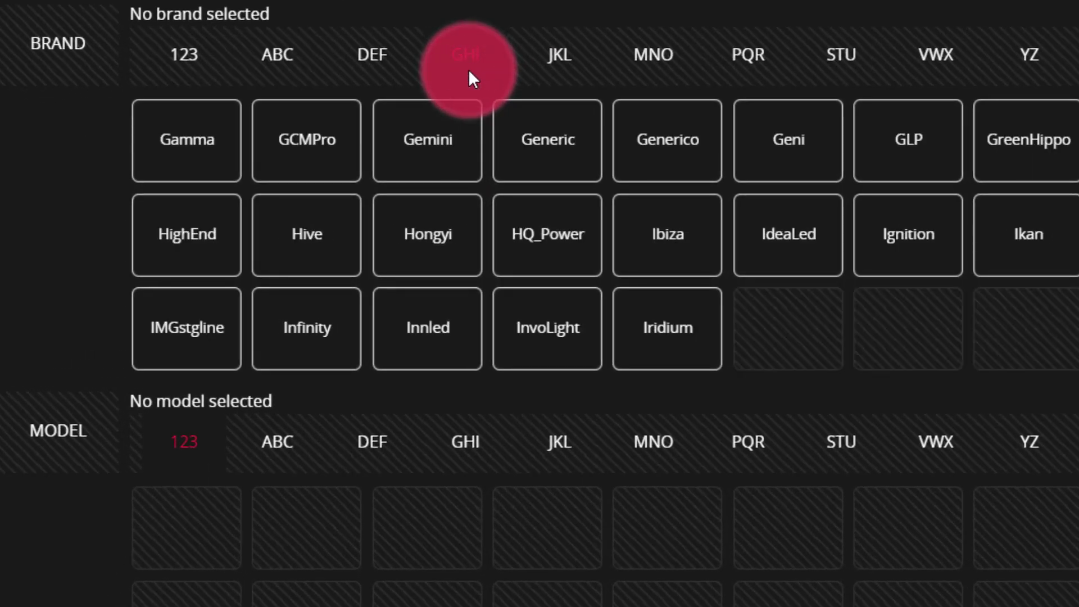
pyautogui.click(564, 135)
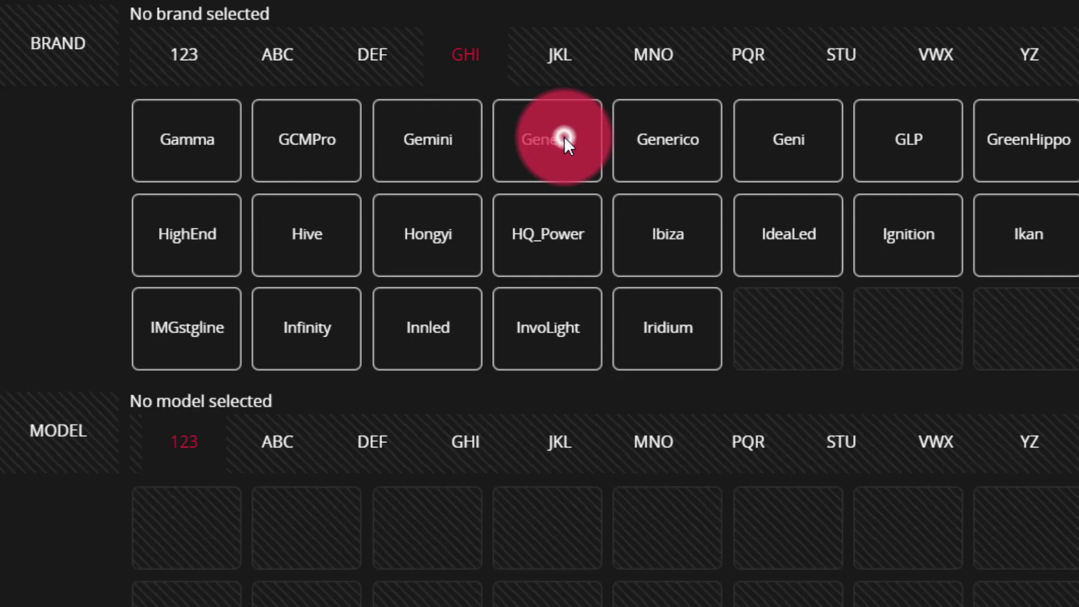
pyautogui.click(279, 496)
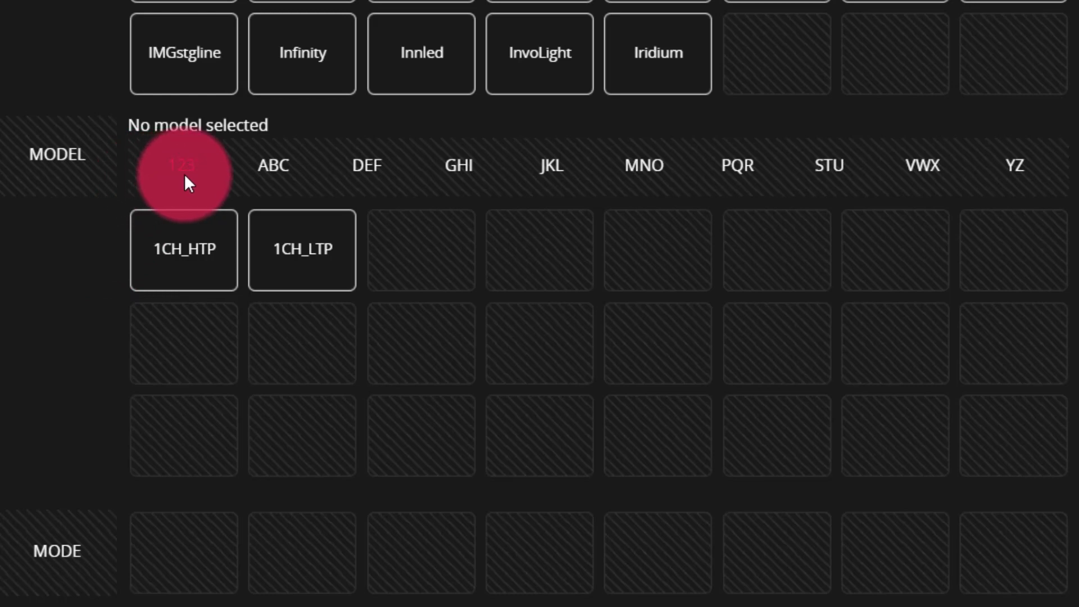
# Step: Select 1CH_HTP, then 1CH_LTP, and try its 1Ch and 16Bits modes
pyautogui.click(171, 248)
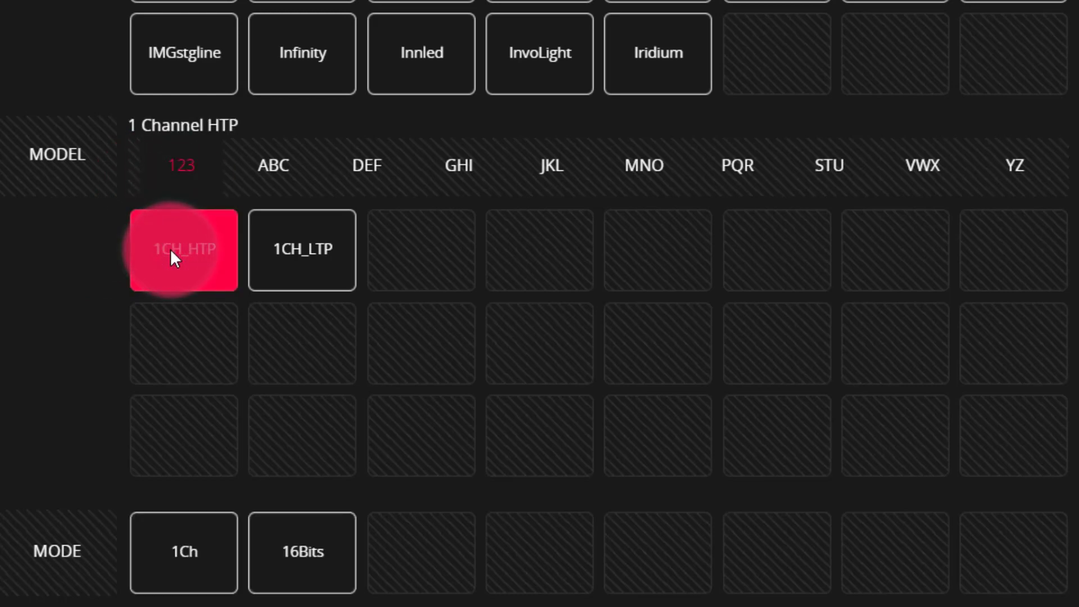
pyautogui.click(267, 240)
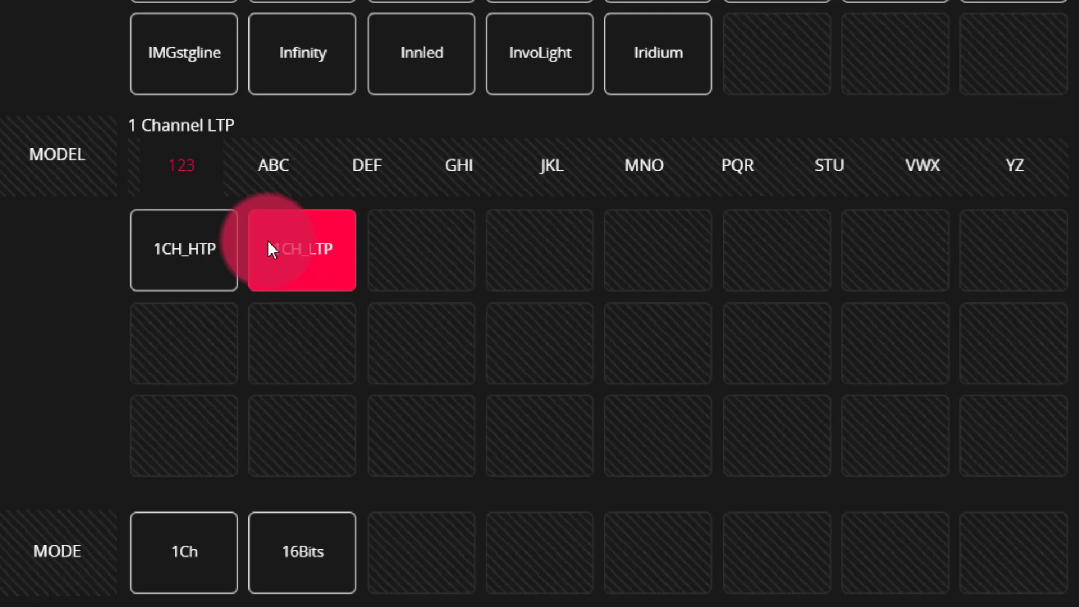
pyautogui.click(219, 532)
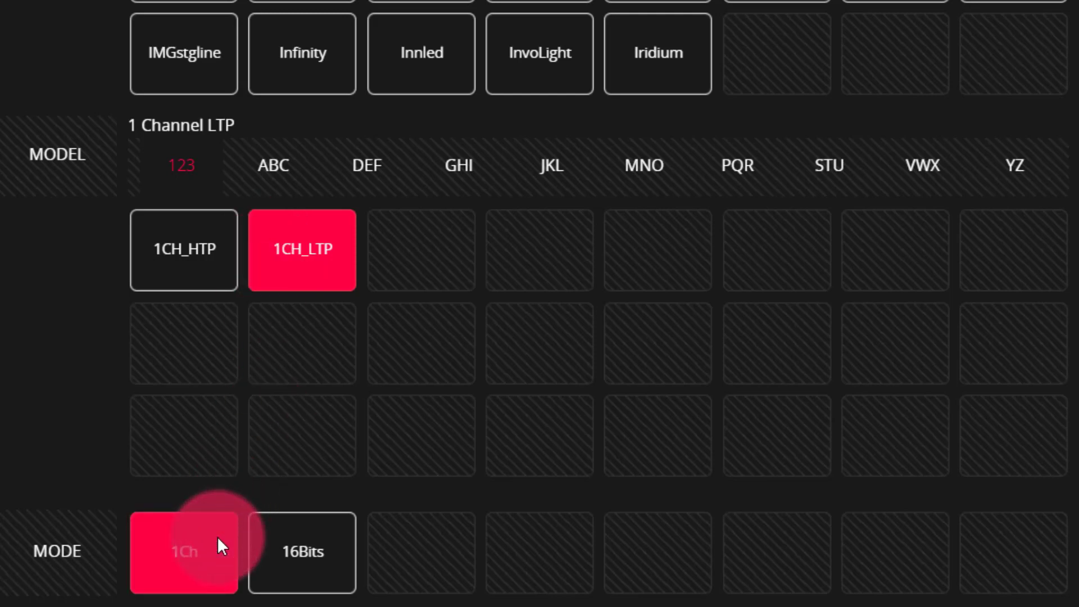
pyautogui.click(281, 536)
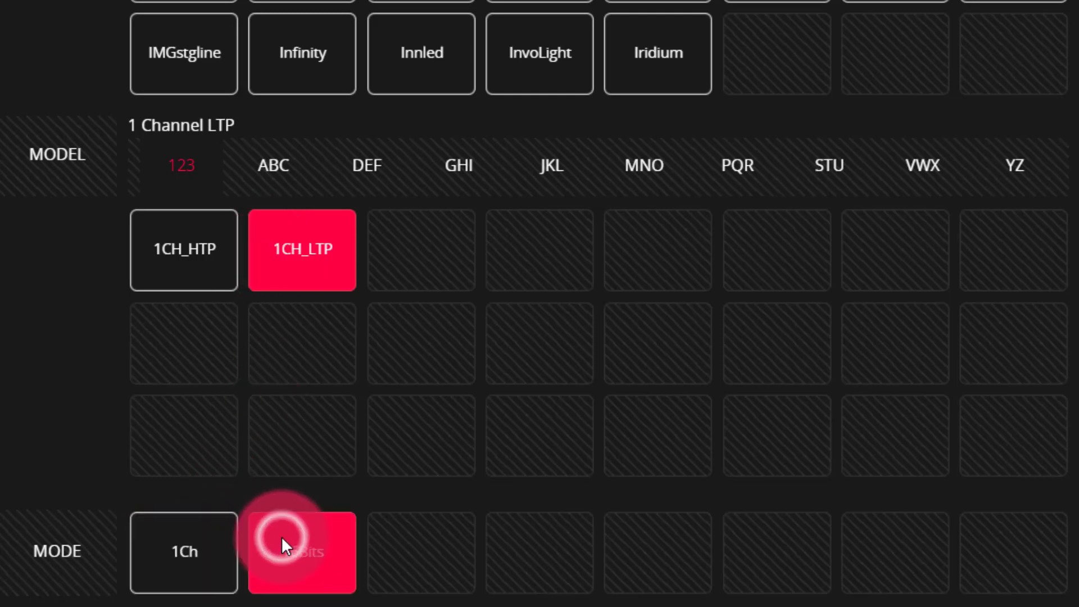
# Step: Return to the 1CH_HTP model, then list the A–C Generic models, CMY and CTO_CTB
pyautogui.click(317, 573)
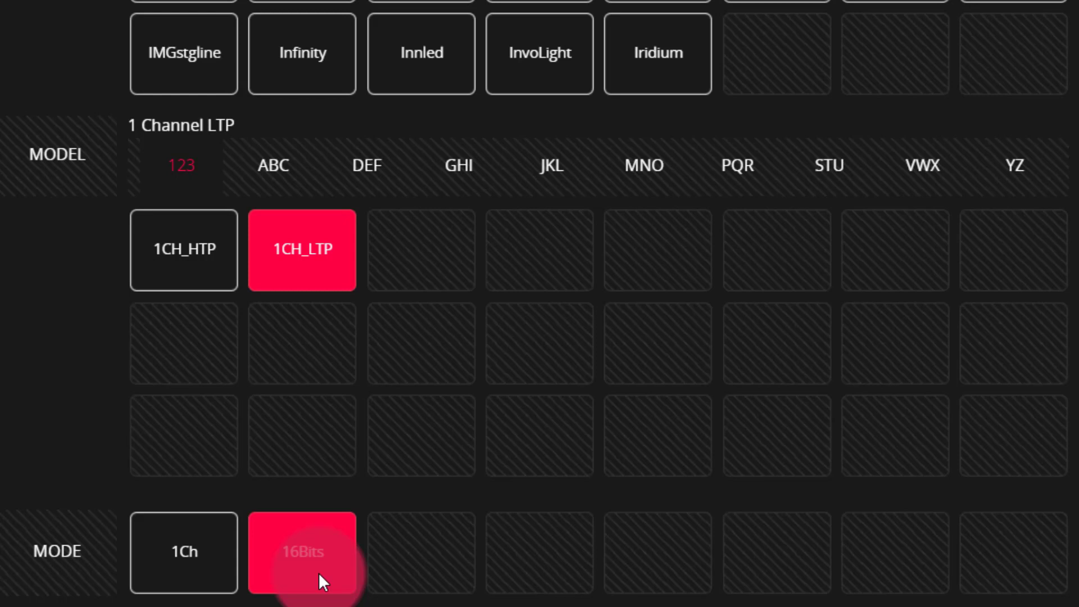
pyautogui.click(209, 289)
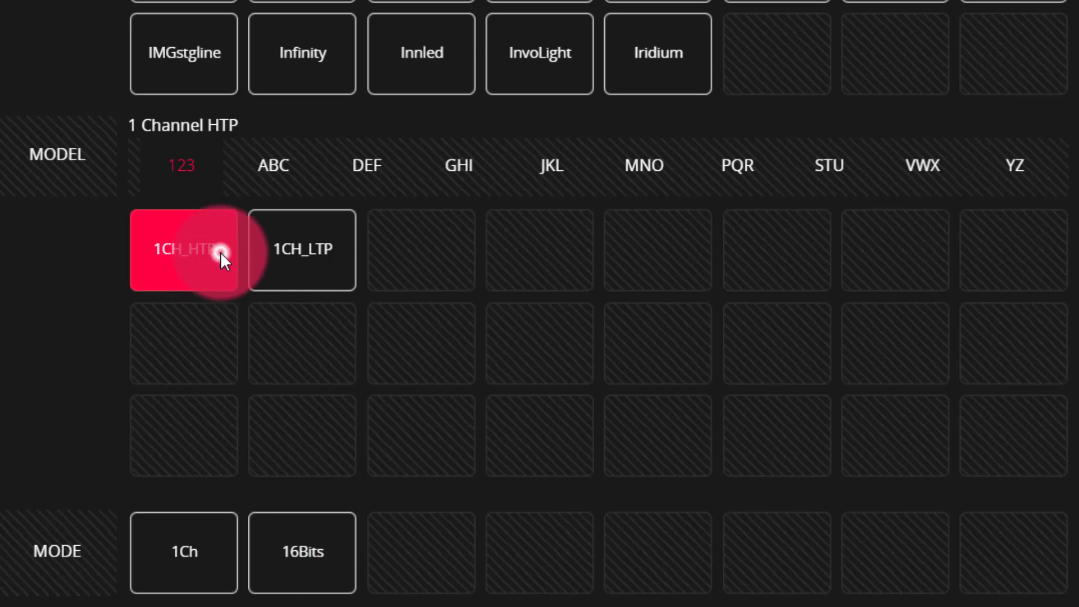
pyautogui.click(272, 165)
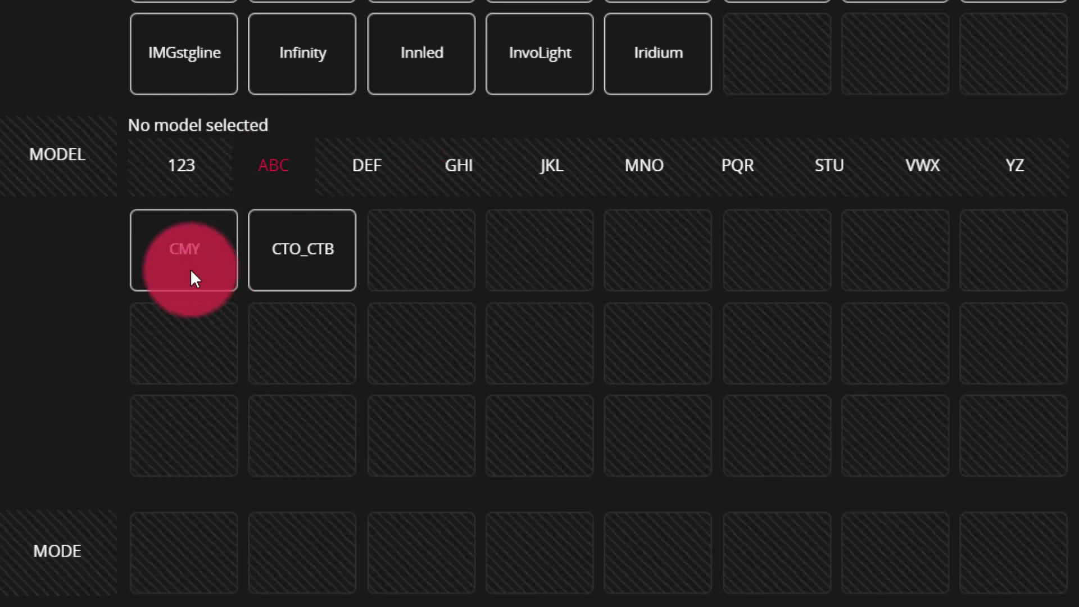
# Step: List the D–F Generic models and select Dimmer, then DimRGB with its Mode1(4ch) mode
pyautogui.click(386, 172)
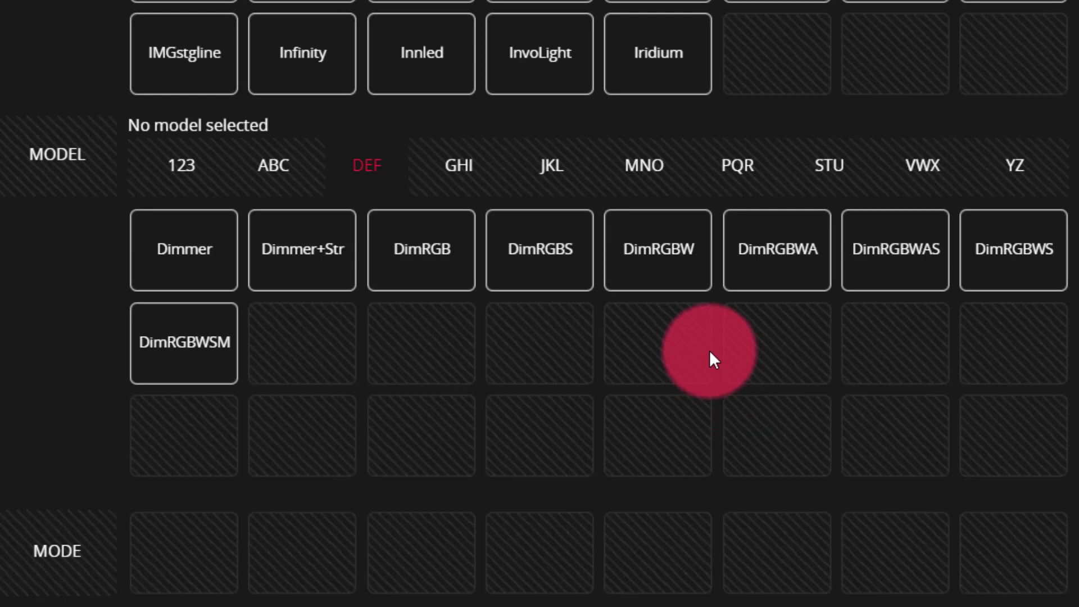
pyautogui.click(139, 261)
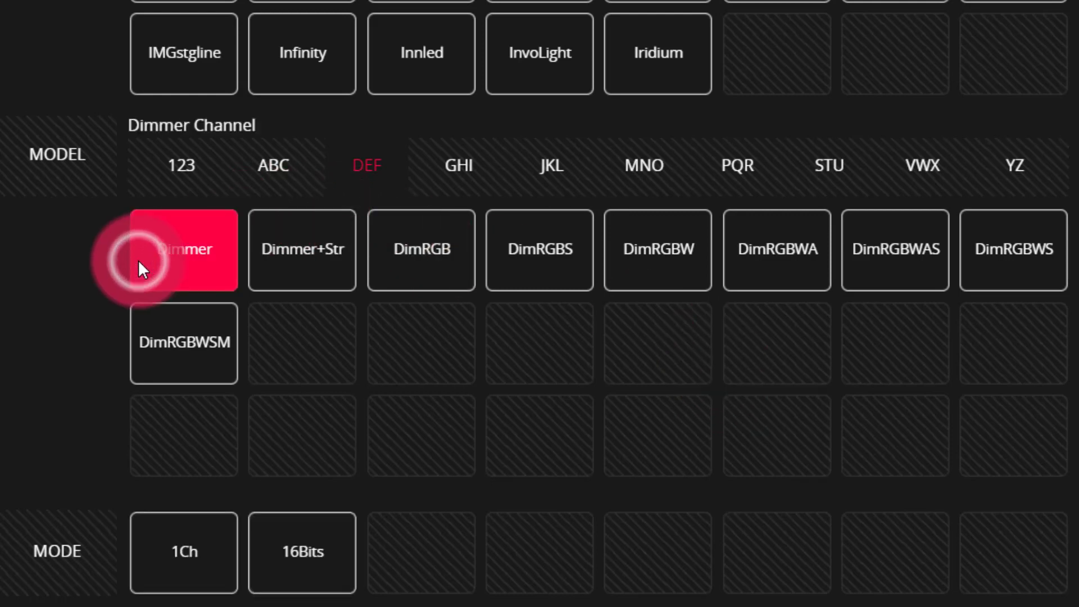
pyautogui.click(179, 246)
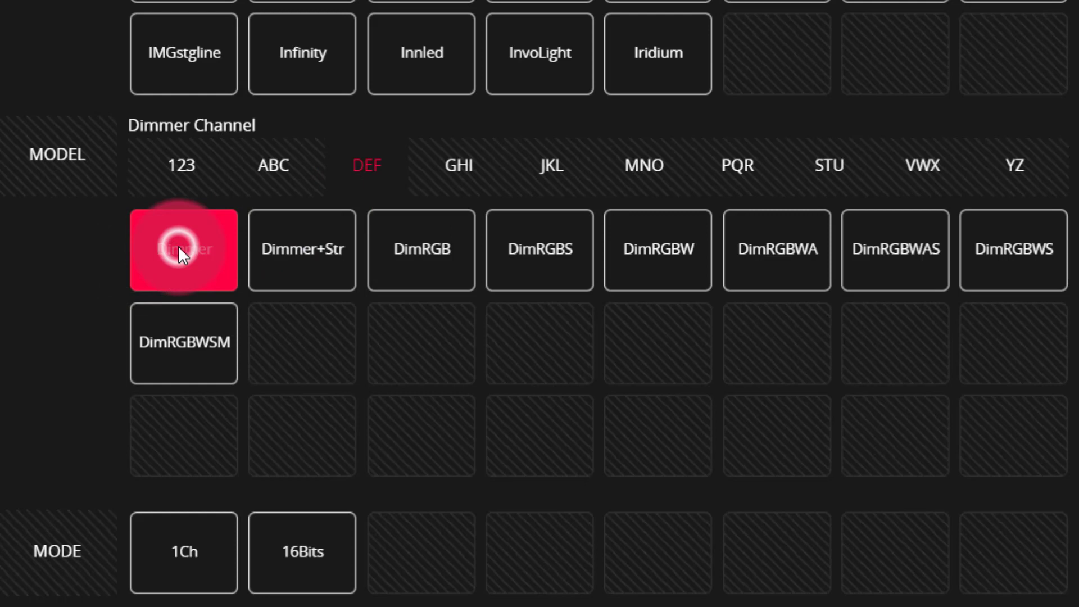
pyautogui.click(446, 273)
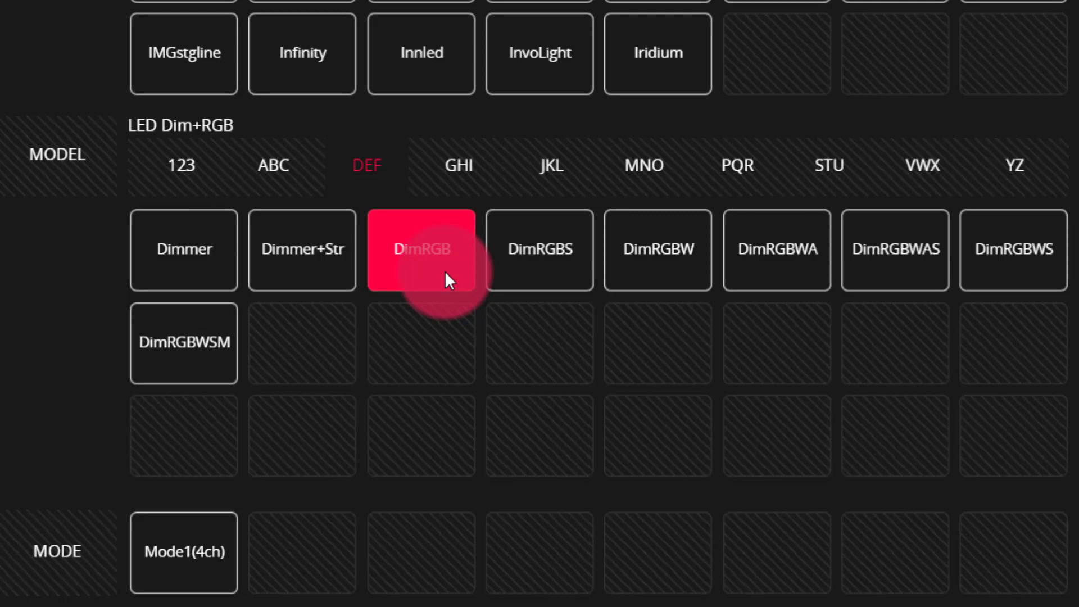
# Step: Step through the G–I, J–L, M–O and P–R Generic model lists
pyautogui.click(468, 169)
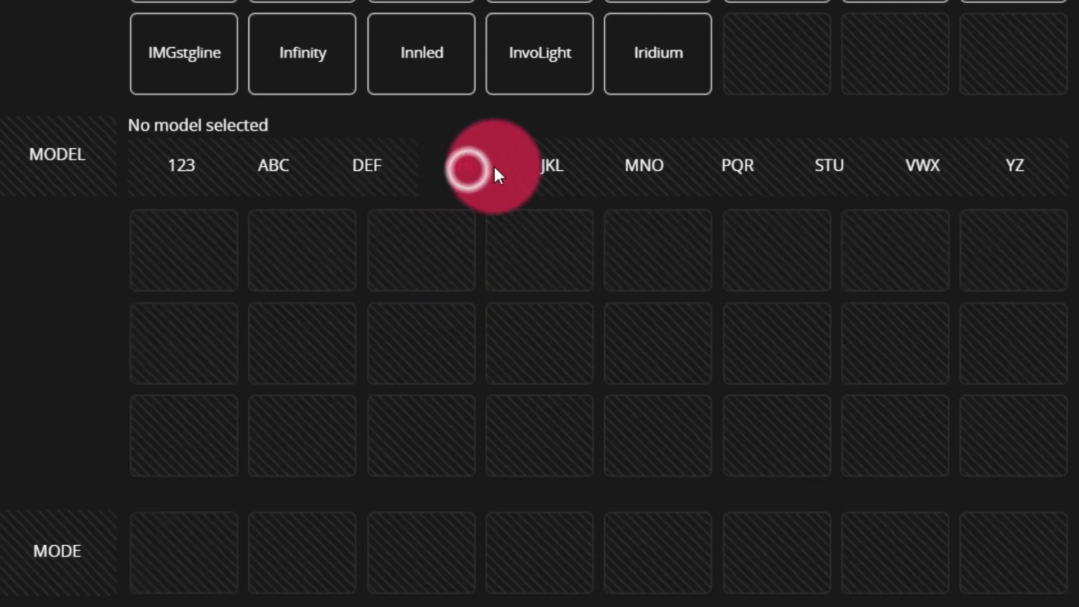
pyautogui.click(526, 165)
pyautogui.click(639, 181)
pyautogui.click(750, 183)
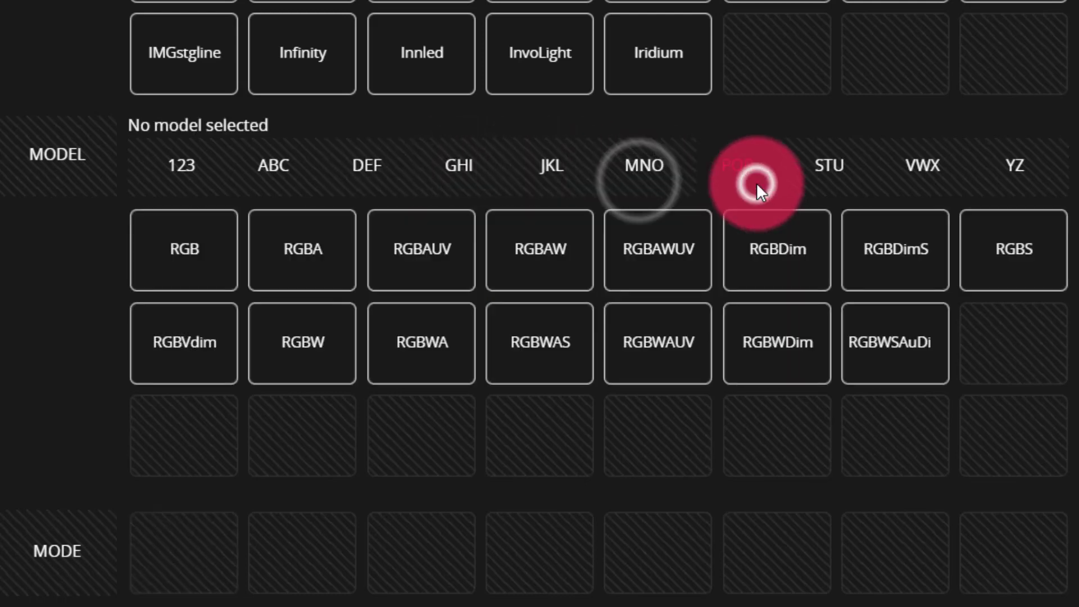
pyautogui.click(77, 245)
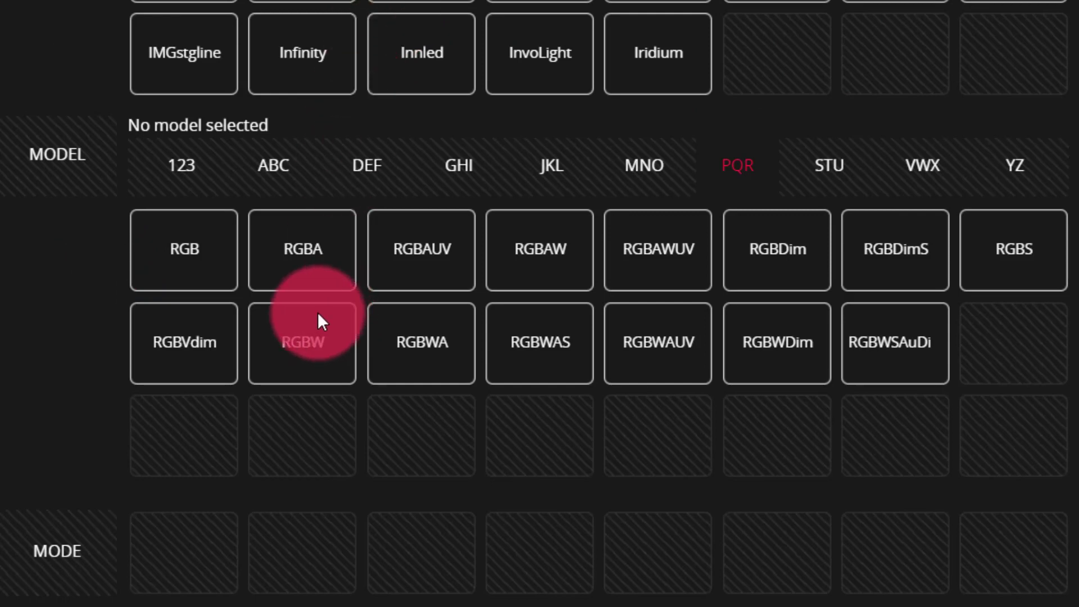
# Step: Compare the RGB, RGBA and RGBAUV models, then list S–U models, showing only Smoke
pyautogui.click(196, 263)
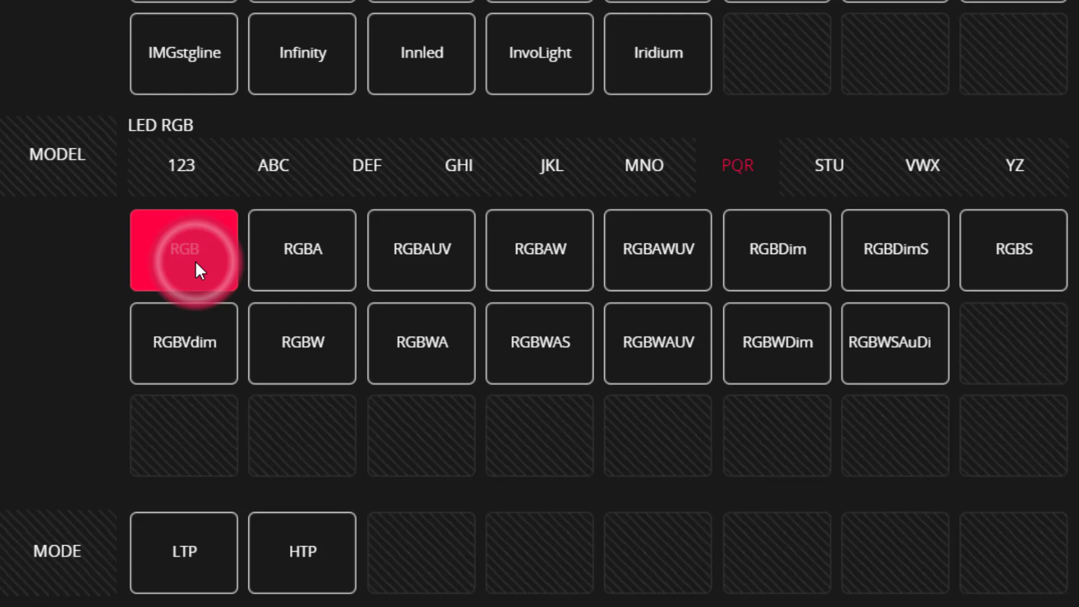
pyautogui.click(276, 261)
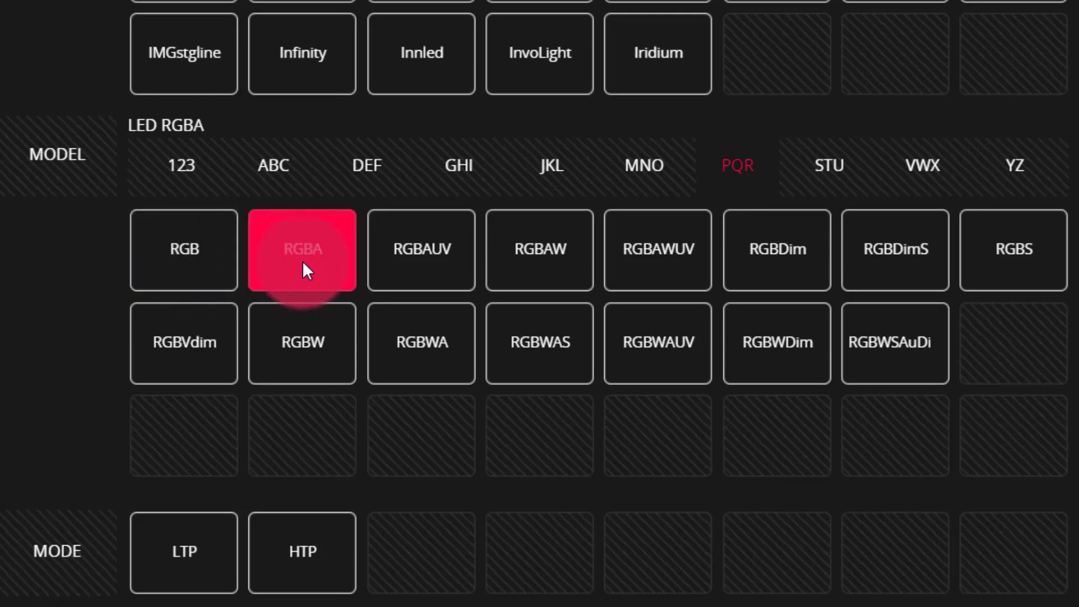
pyautogui.click(451, 261)
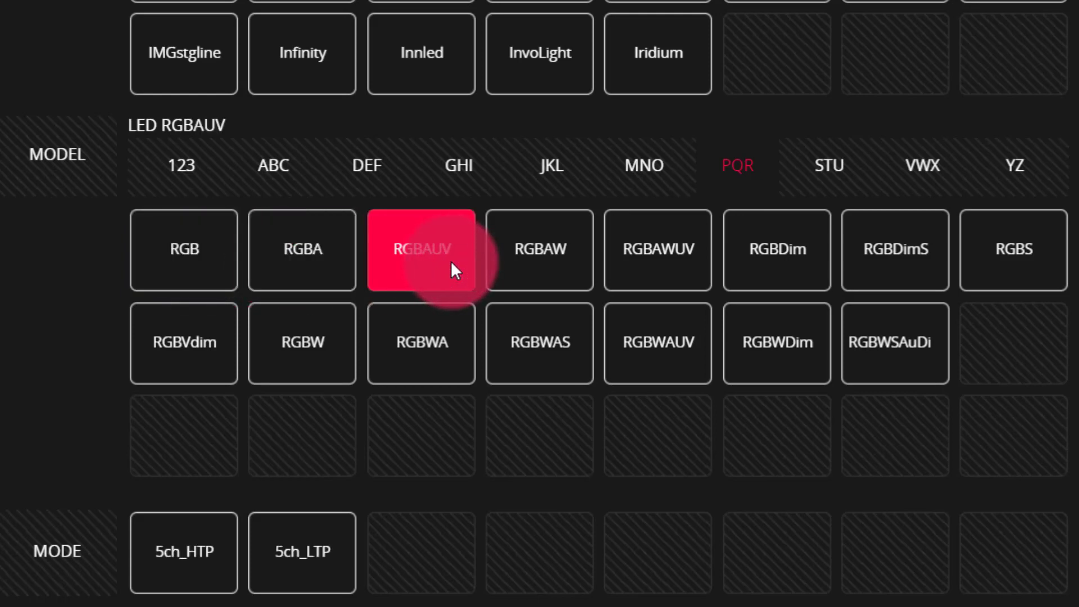
pyautogui.click(813, 206)
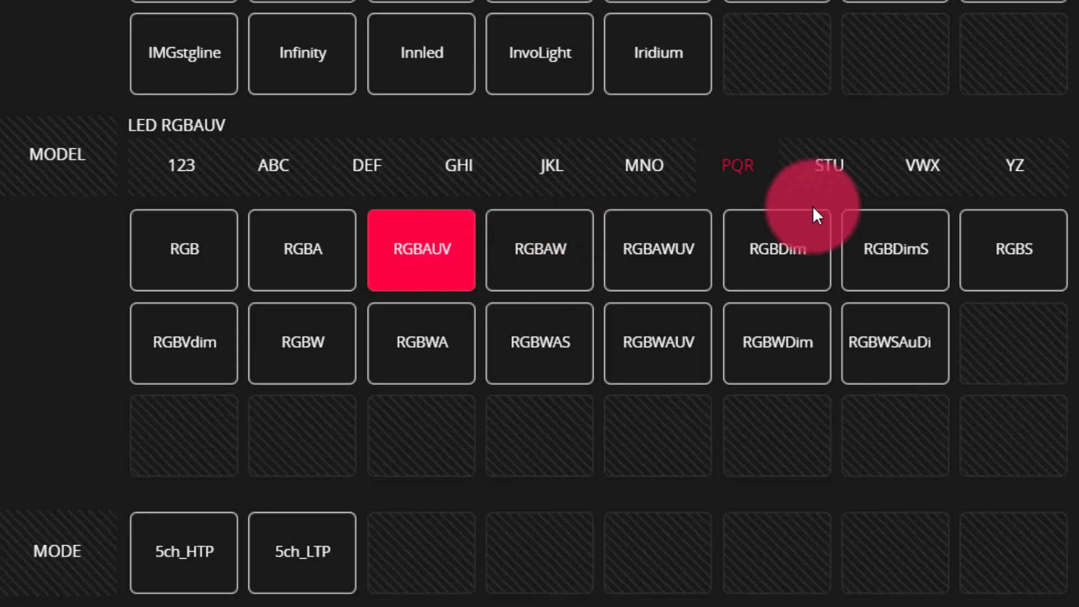
pyautogui.click(830, 171)
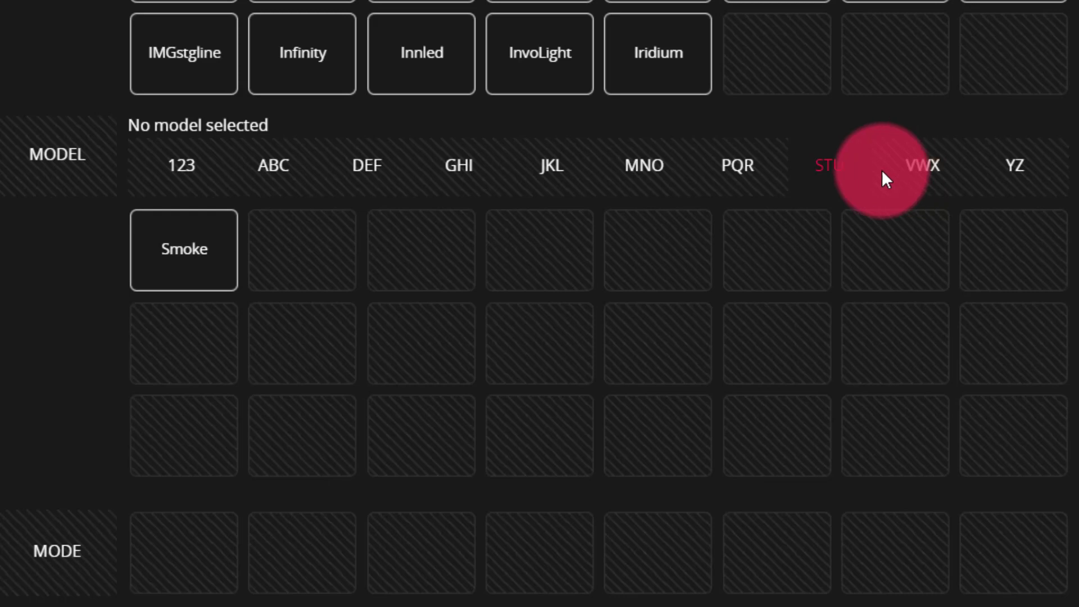
# Step: Select Smoke, view the V–X and Y–Z lists, then return to the P–R RGB models
pyautogui.click(154, 264)
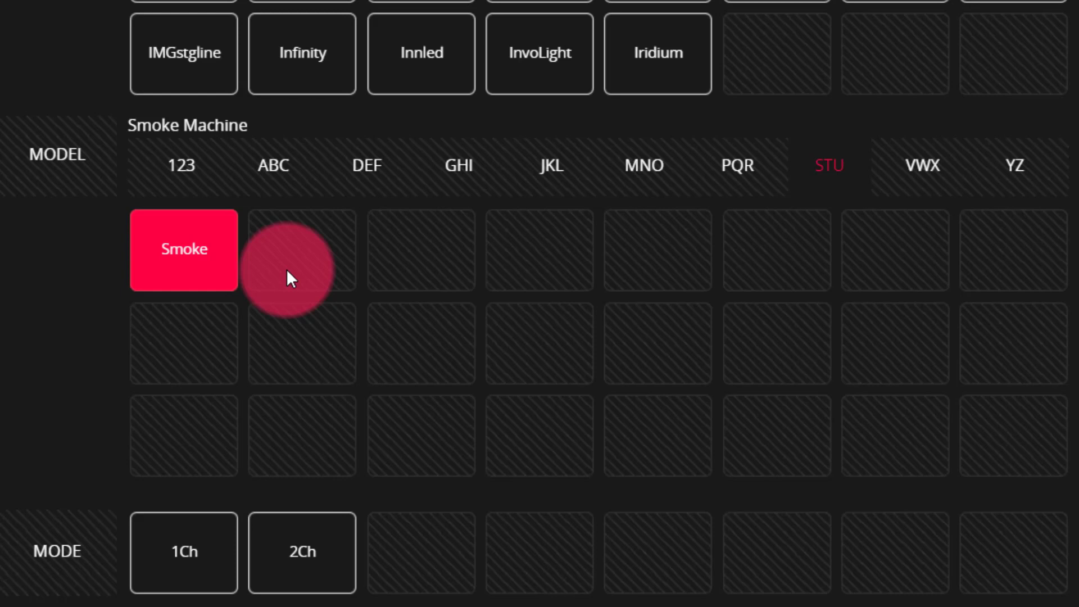
pyautogui.click(955, 158)
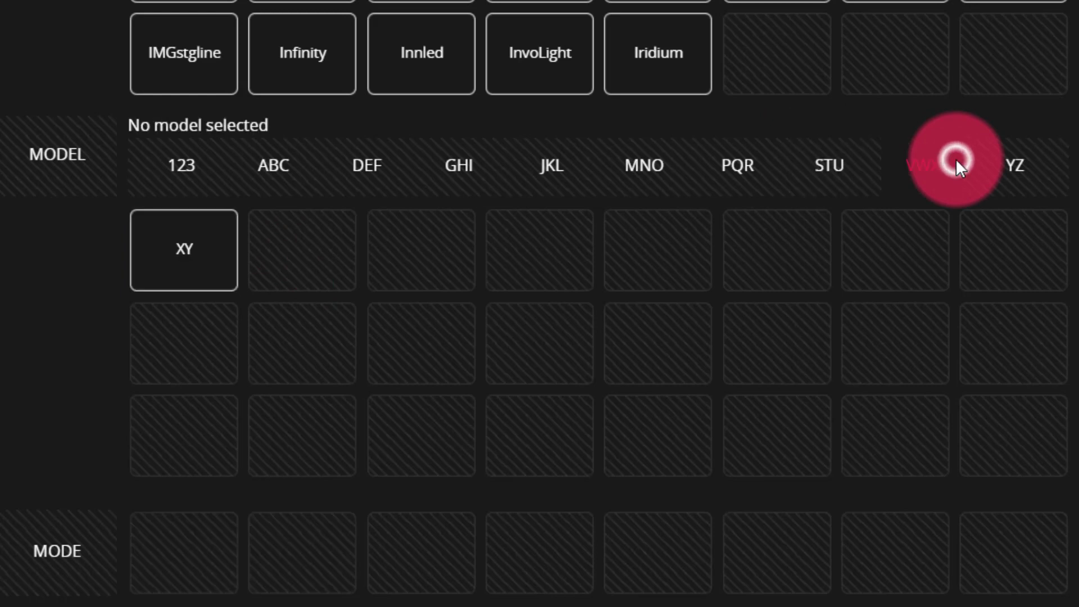
pyautogui.click(1006, 165)
pyautogui.click(723, 163)
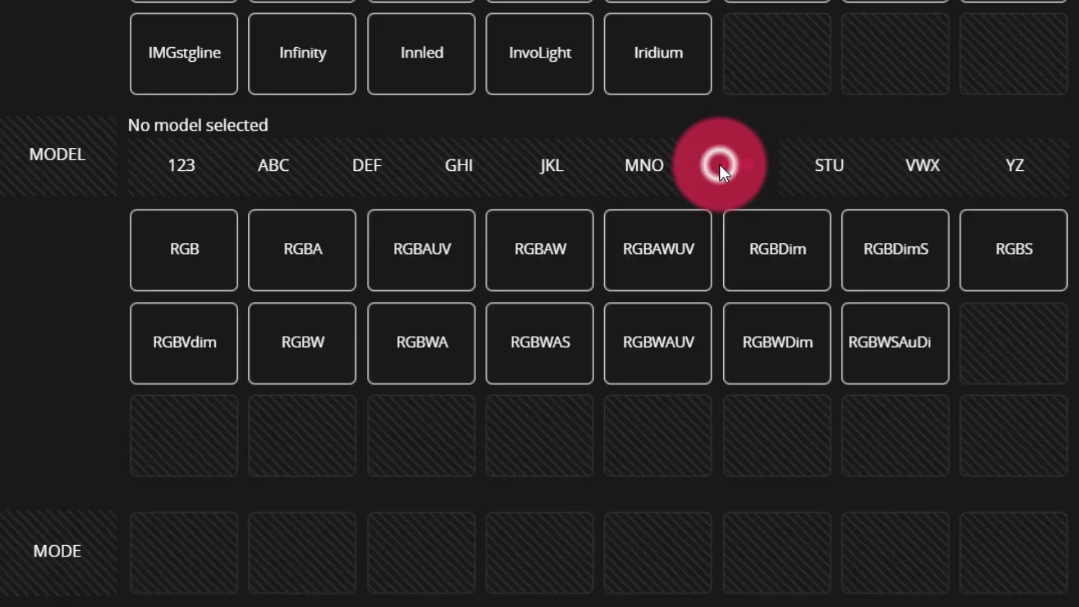